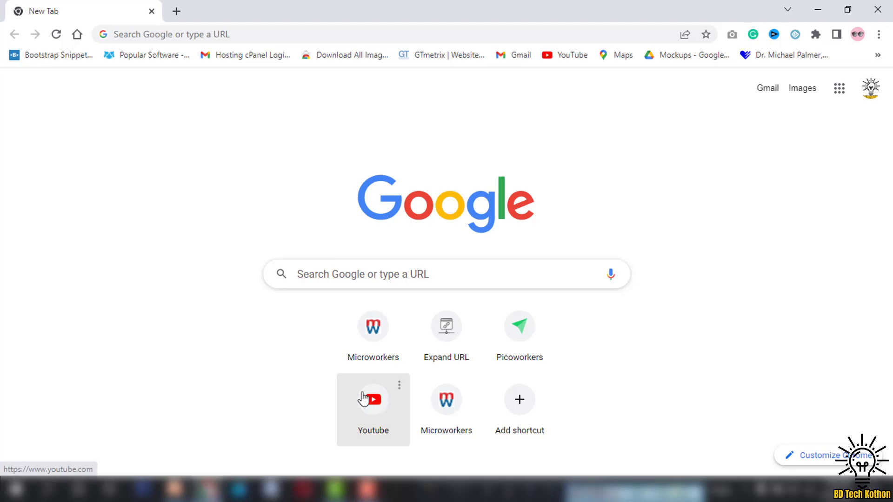
Open YouTube and go to YouTube Studio for the signed-in BD Tech Kothon channel
left_click(370, 407)
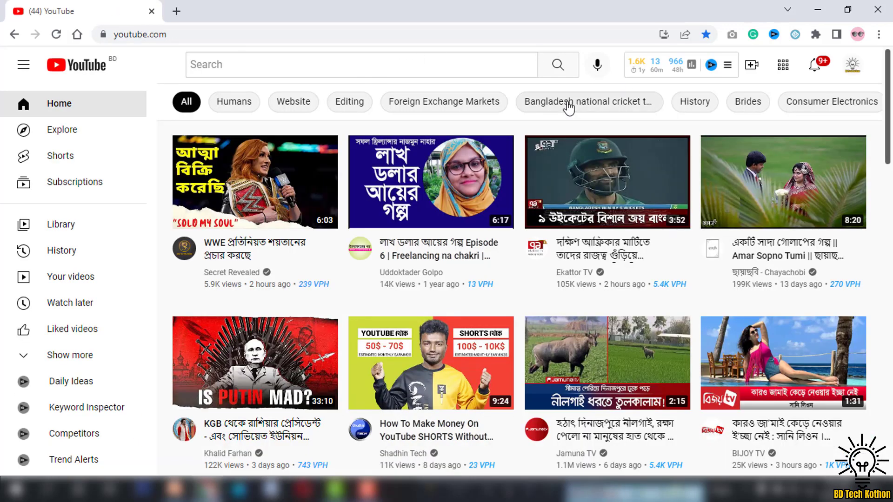
left_click(852, 67)
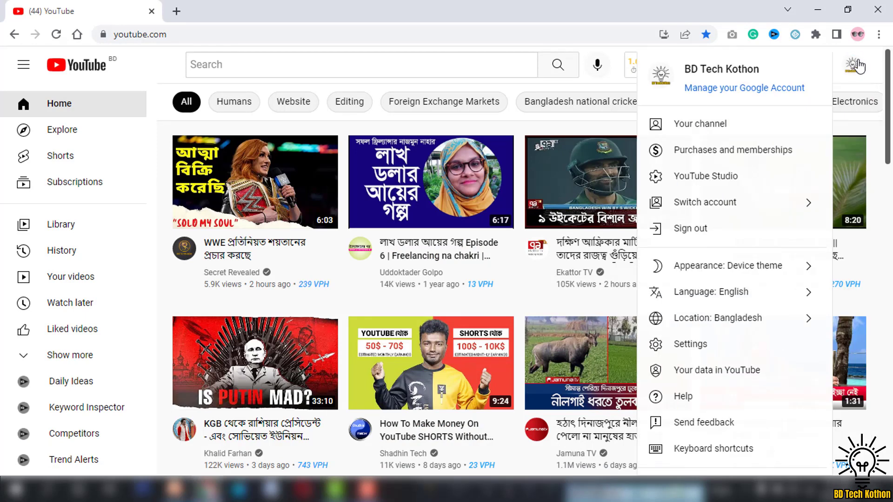
mouse_move(687, 69)
left_mouse_down()
mouse_move(781, 76)
mouse_move(679, 70)
left_mouse_up()
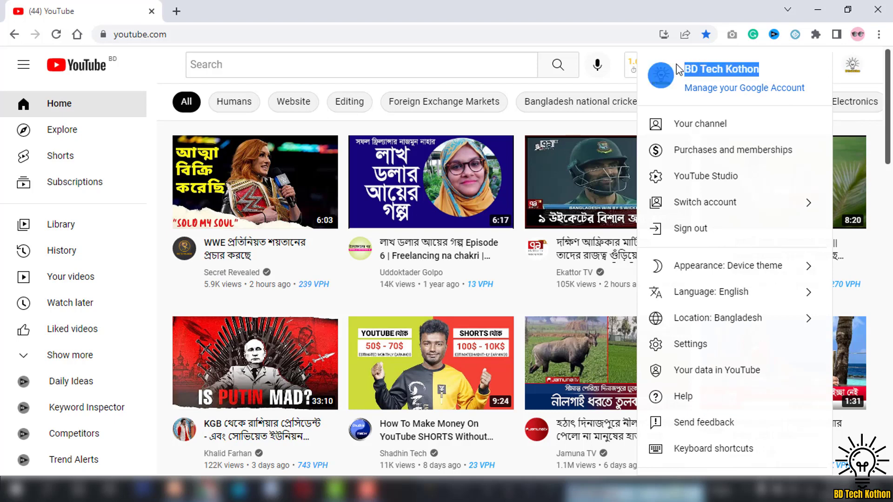
left_click(779, 70)
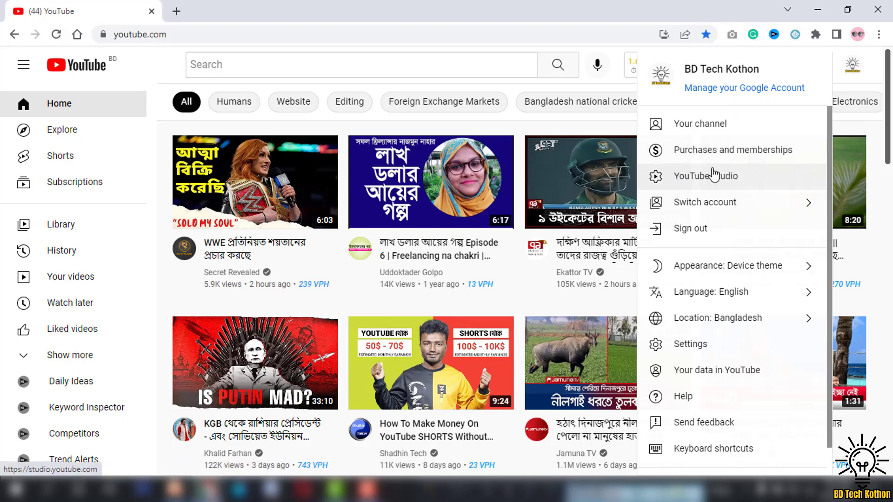
left_click(687, 178)
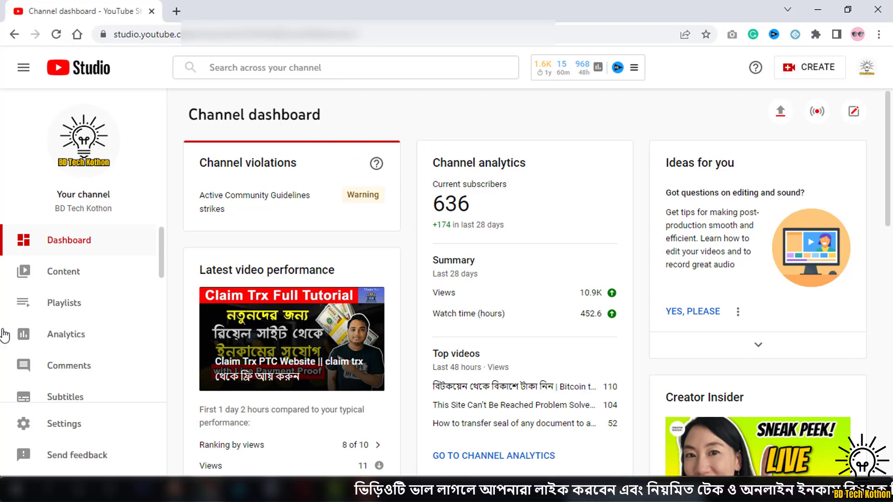
Open the channel's content list and filter the videos by copyright claims
left_click(51, 275)
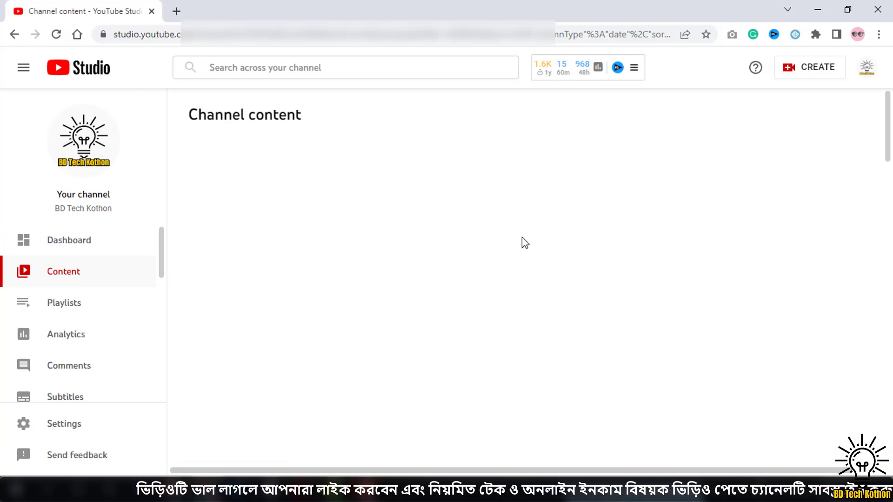
scroll(690, 238, "down", 8)
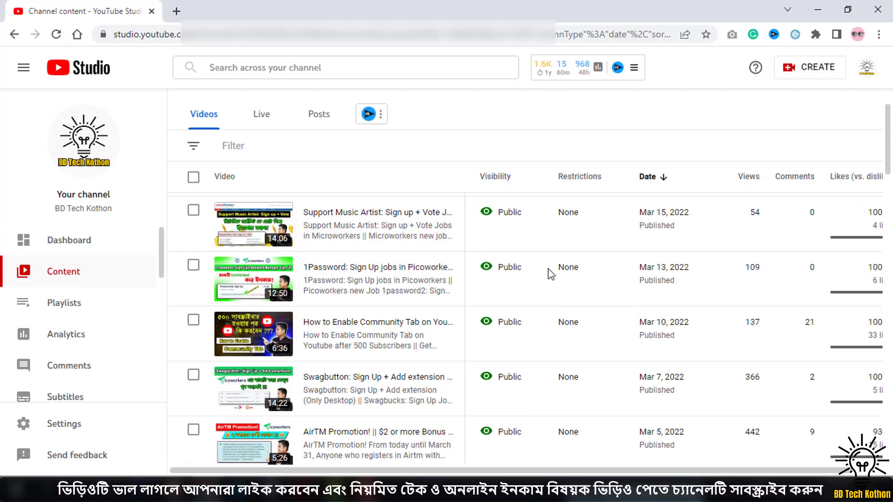
scroll(548, 269, "up", 10)
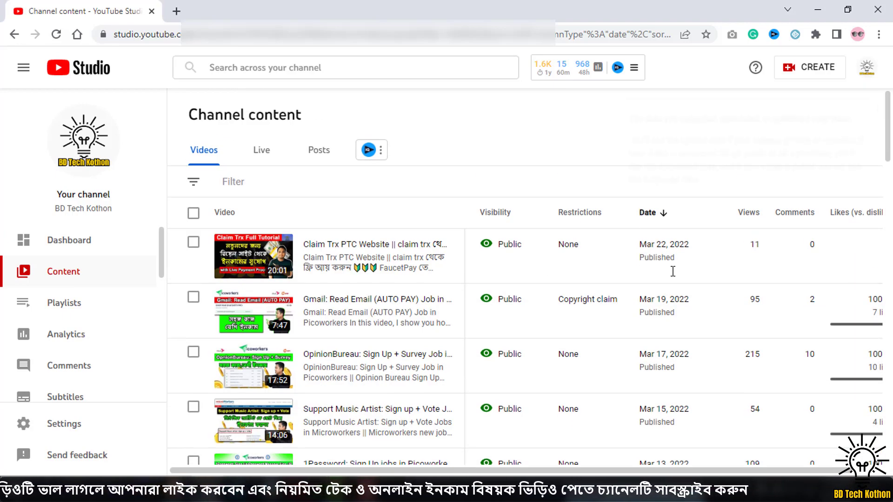
mouse_move(609, 301)
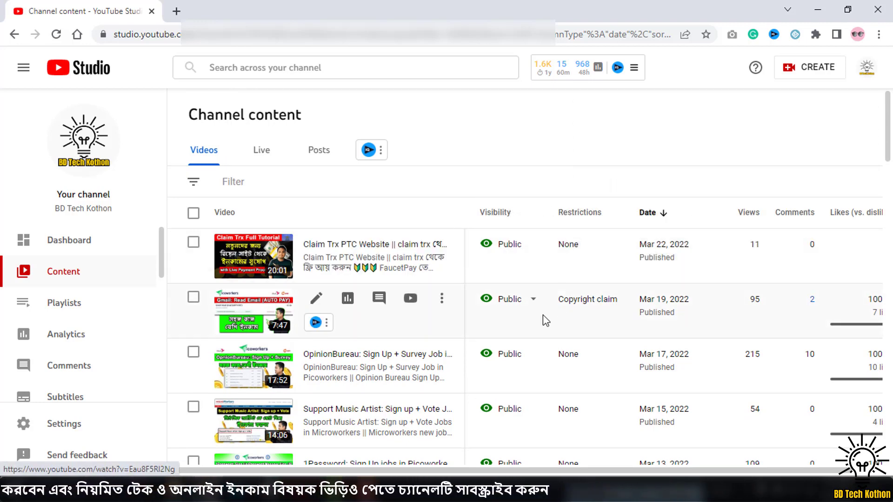
scroll(599, 316, "down", 5)
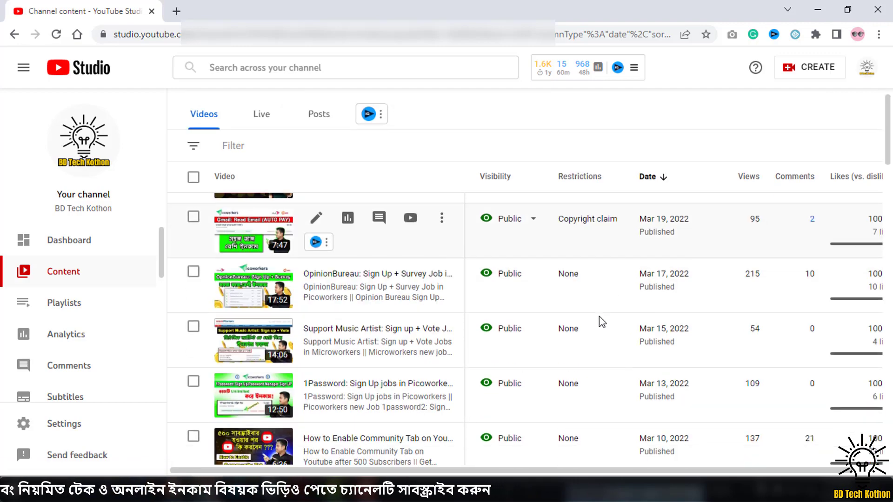
scroll(583, 318, "up", 5)
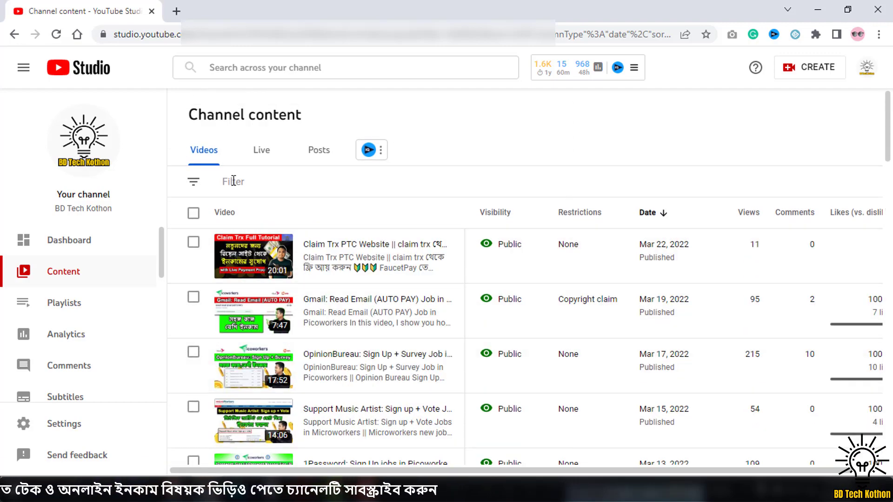
left_click(194, 181)
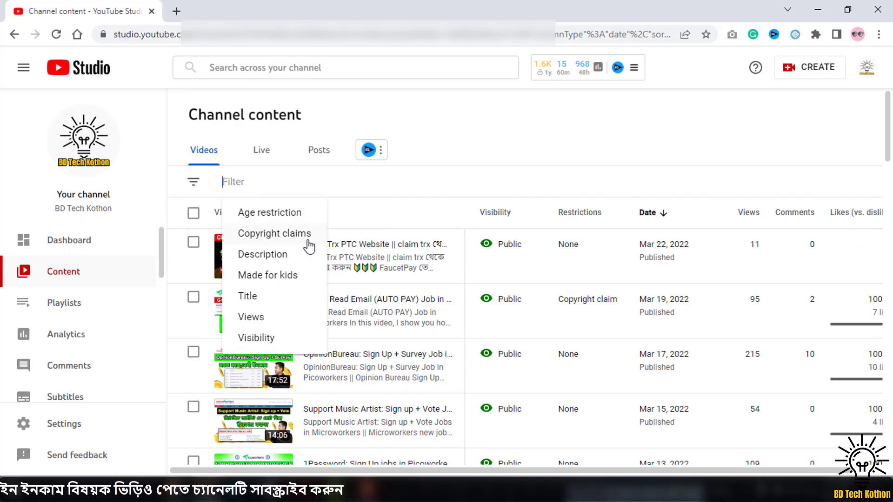
left_click(277, 236)
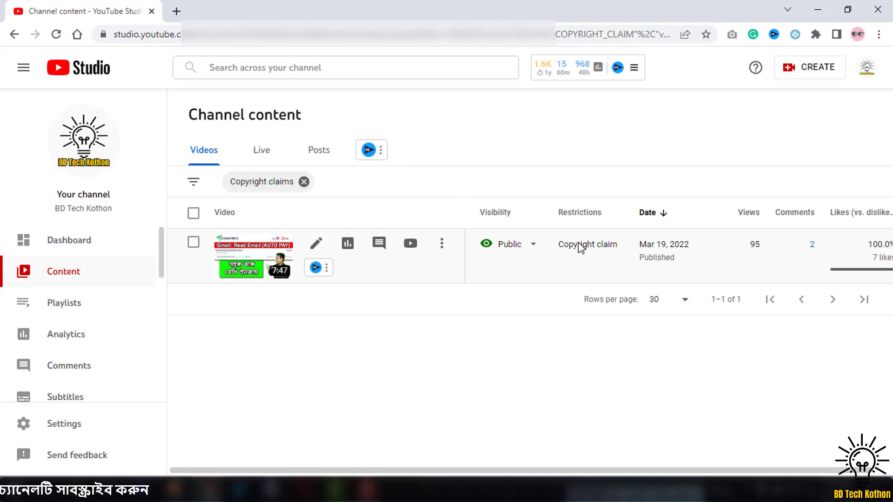
Open the claim details of the "Gmail: Read Email (AUTO PAY)" video and review its copyright summary, visibility and claimed content
mouse_move(582, 247)
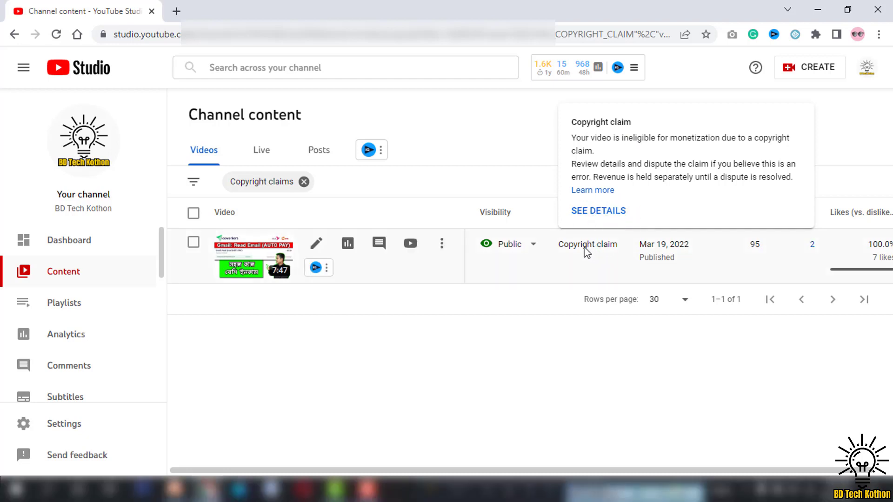
left_click(597, 215)
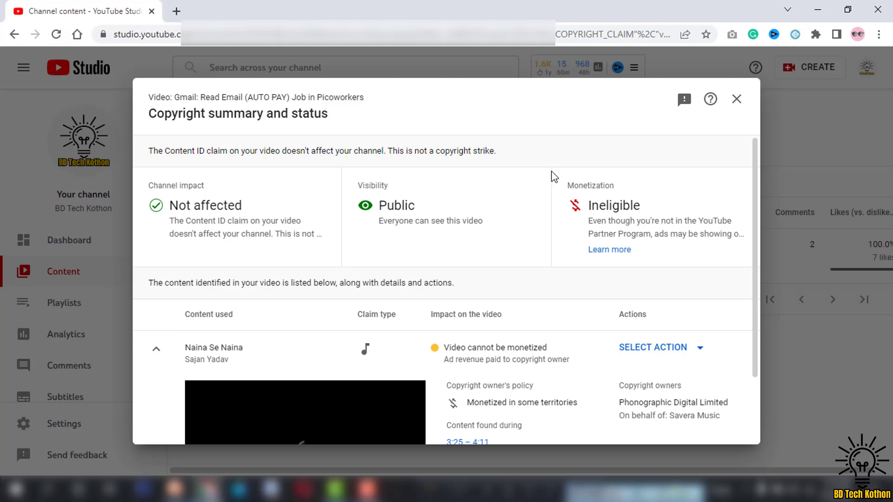
scroll(498, 204, "down", 1)
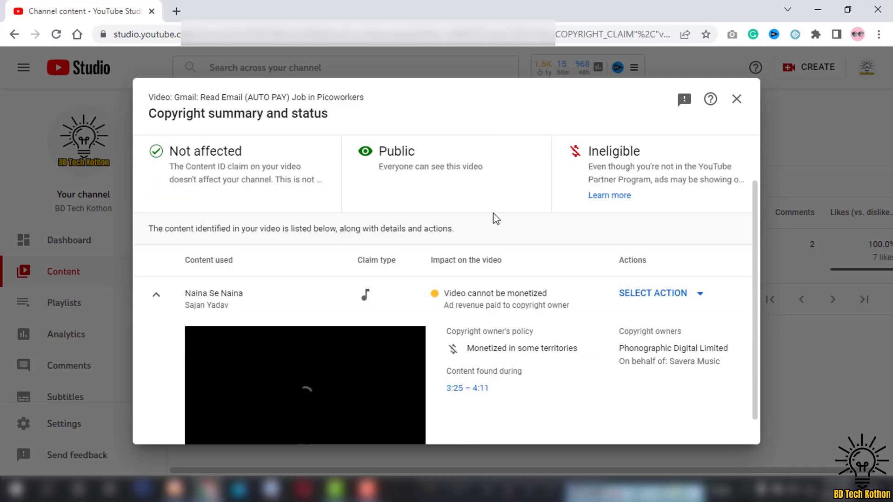
scroll(488, 220, "up", 1)
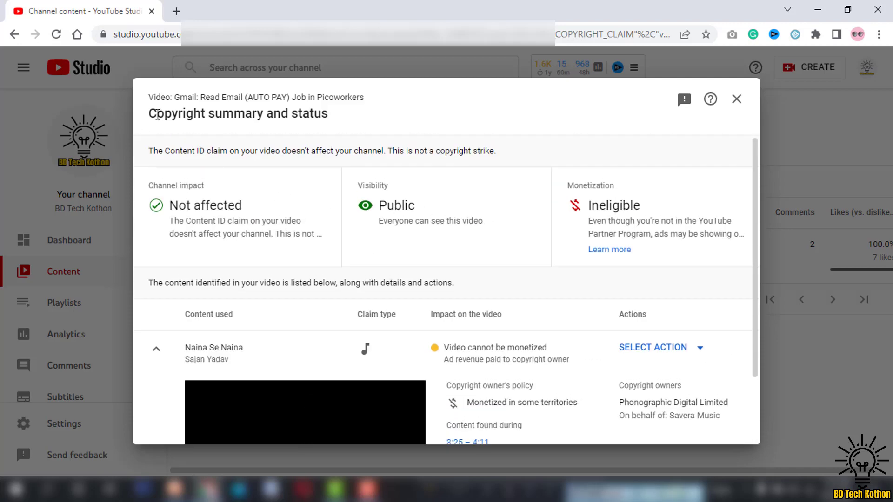
left_click_drag(149, 113, 344, 121)
left_click(342, 116)
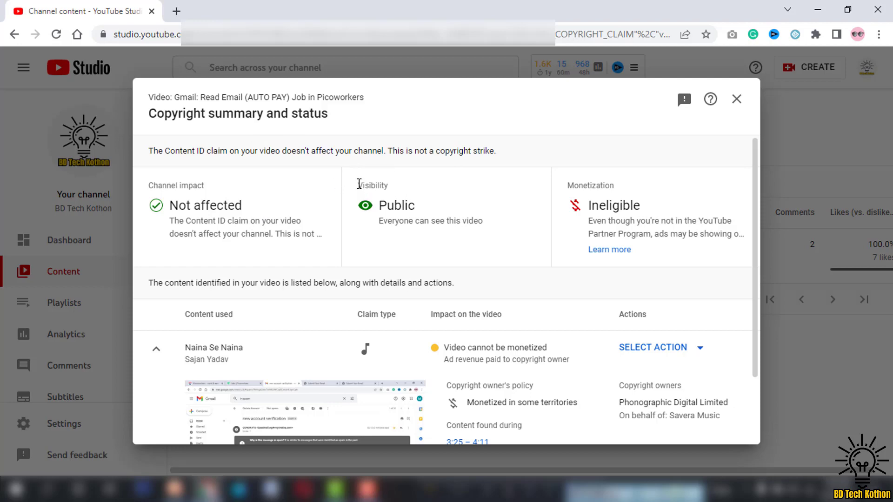
left_click_drag(359, 184, 397, 187)
left_click(417, 183)
scroll(698, 284, "down", 2)
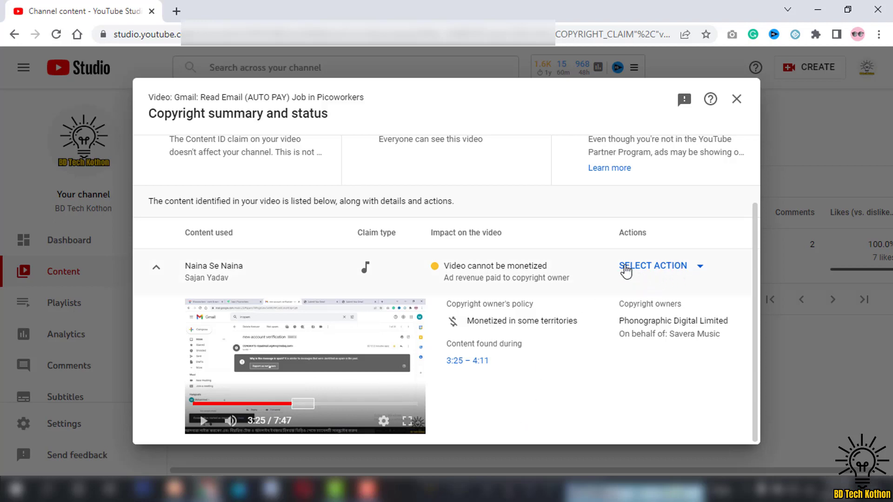
Choose Replace song for the claimed song "Naina Se Naina" and inspect the claimed segment on the timeline
left_click(674, 267)
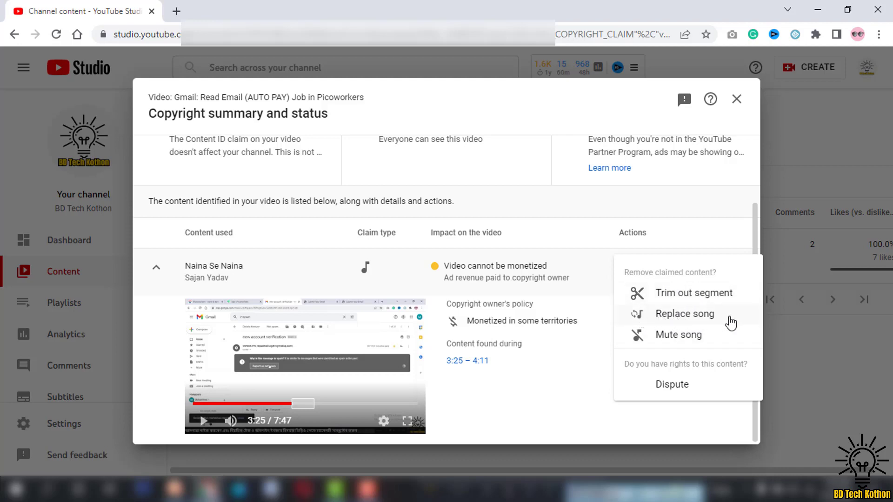
left_click(680, 316)
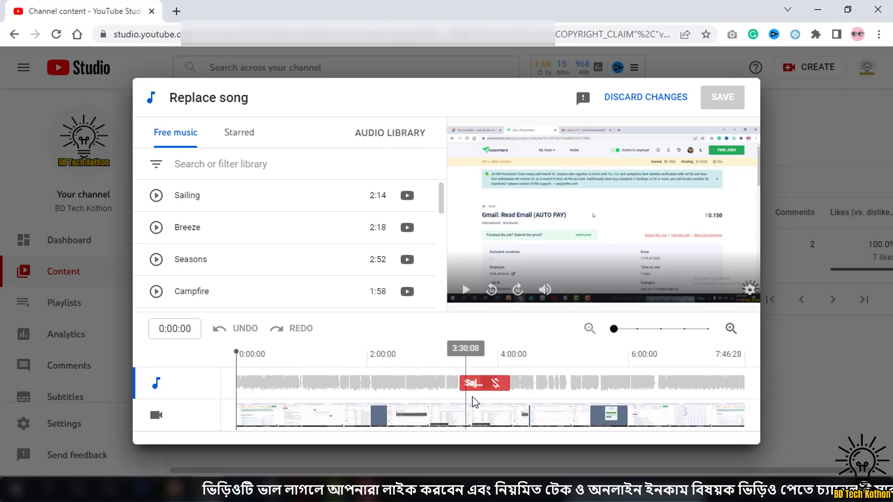
mouse_move(471, 385)
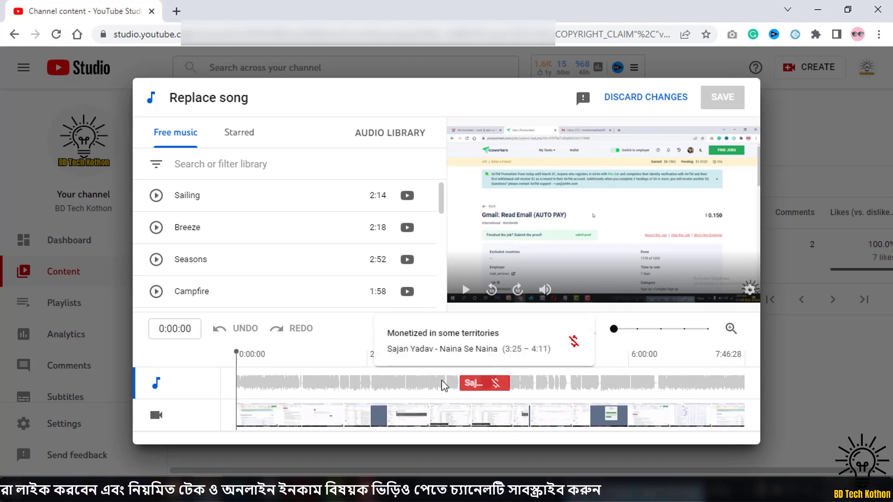
Browse the free music tracks for a replacement song and preview Sunshine
scroll(250, 212, "down", 2)
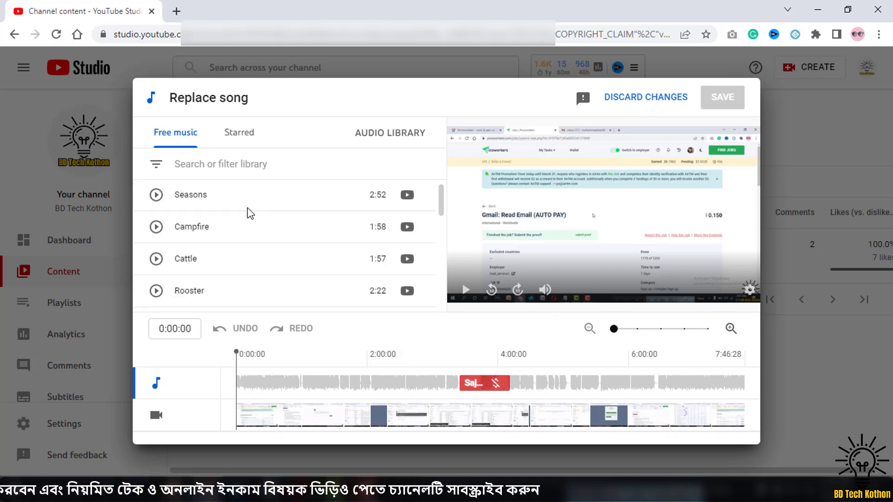
scroll(248, 214, "down", 5)
scroll(245, 232, "up", 7)
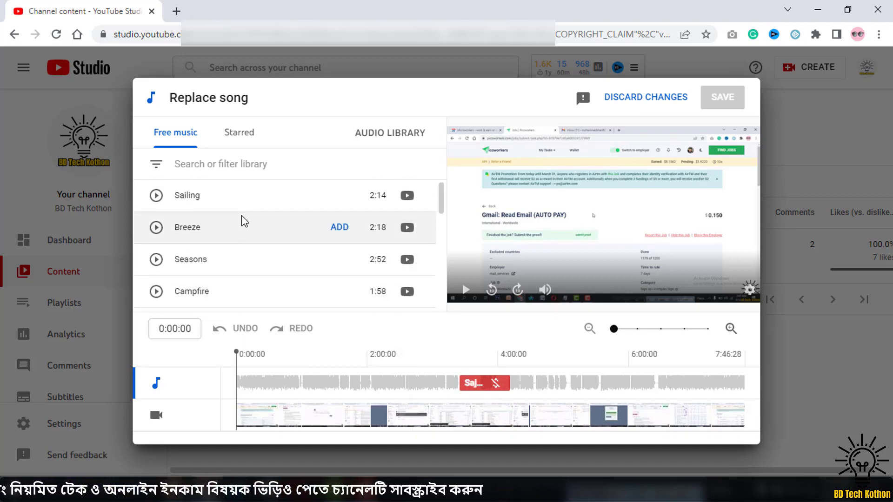
scroll(299, 221, "down", 5)
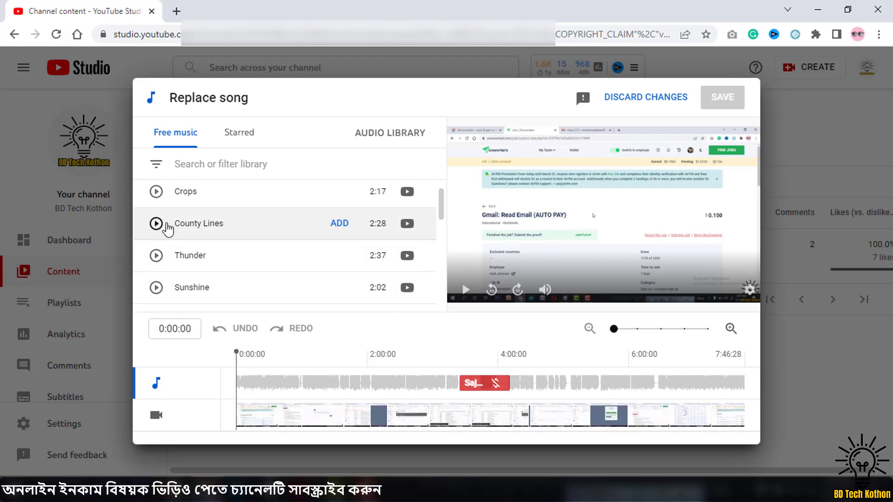
scroll(162, 226, "down", 2)
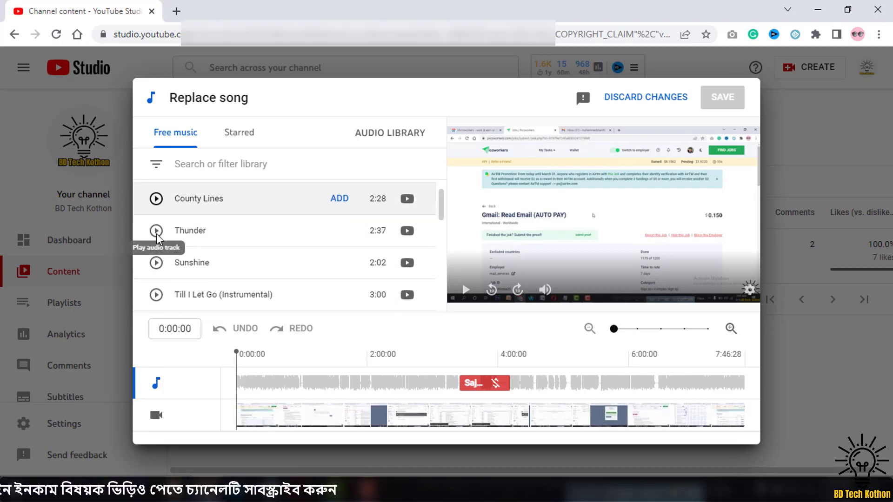
left_click(156, 223)
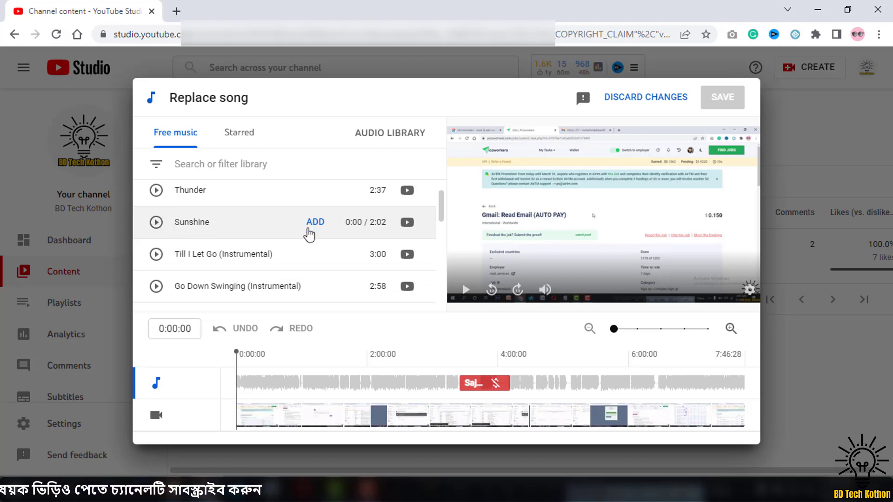
scroll(271, 246, "down", 4)
scroll(265, 242, "up", 2)
scroll(263, 241, "up", 5)
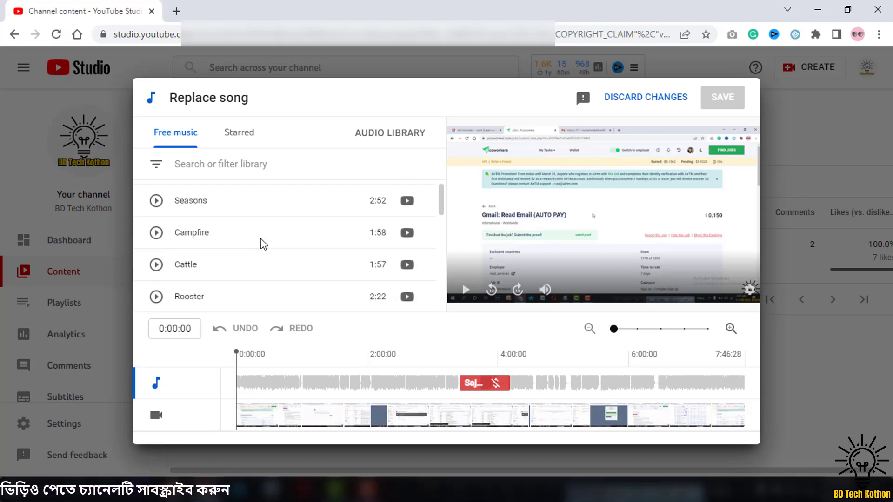
scroll(198, 209, "down", 3)
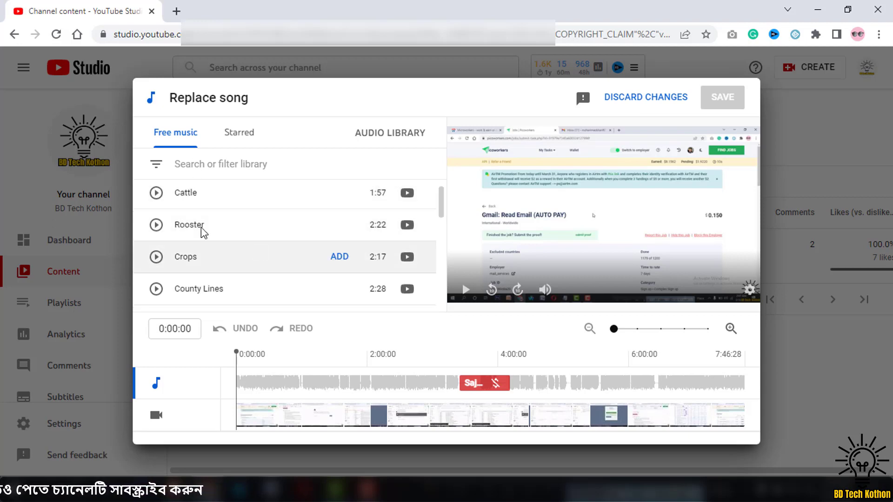
scroll(210, 235, "down", 4)
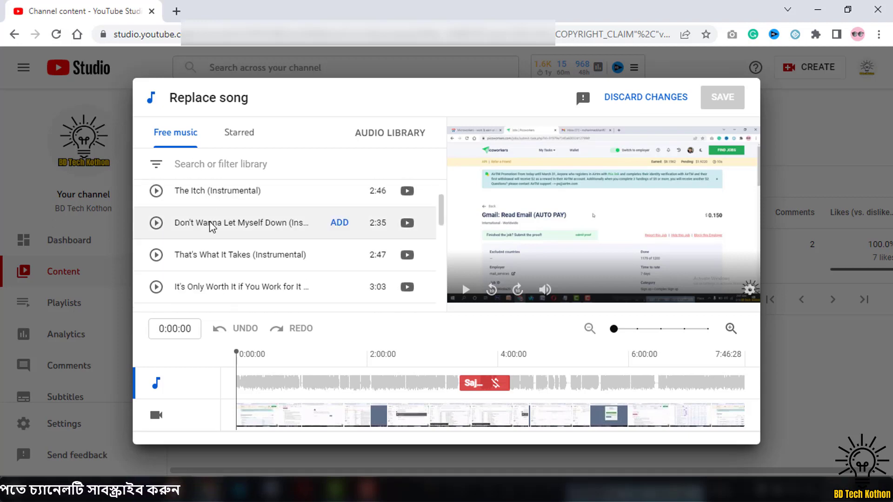
scroll(293, 235, "up", 7)
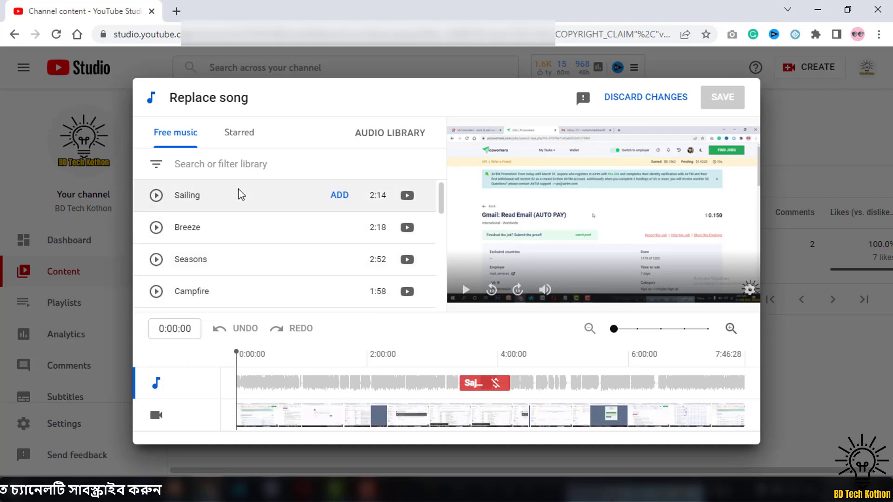
Preview the starred track Hovering Thoughts and add it as the replacement for the claimed song
left_click(238, 134)
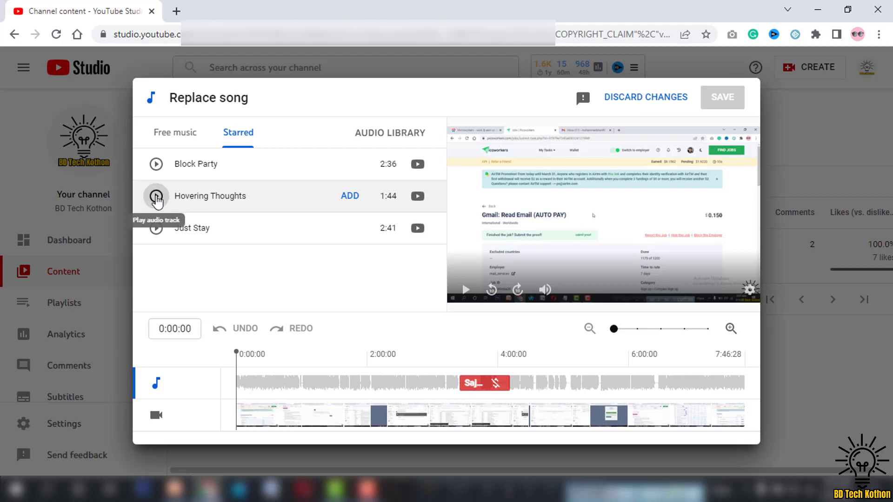
left_click(156, 196)
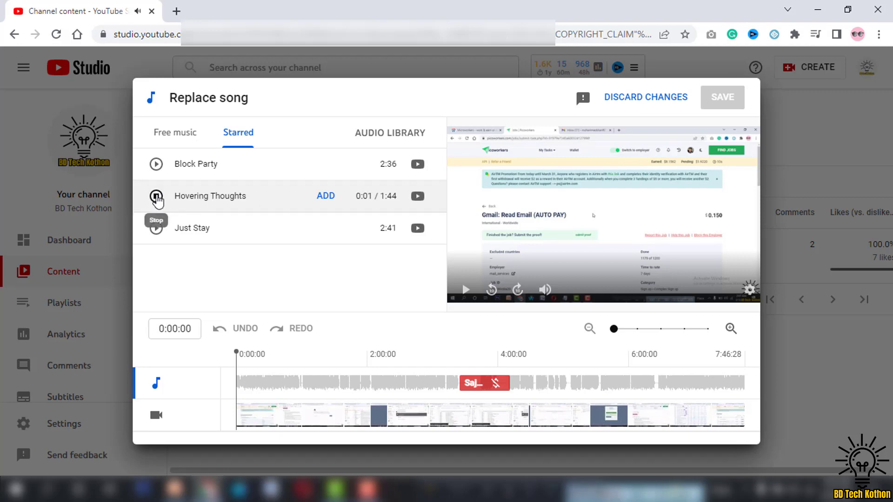
left_click(156, 197)
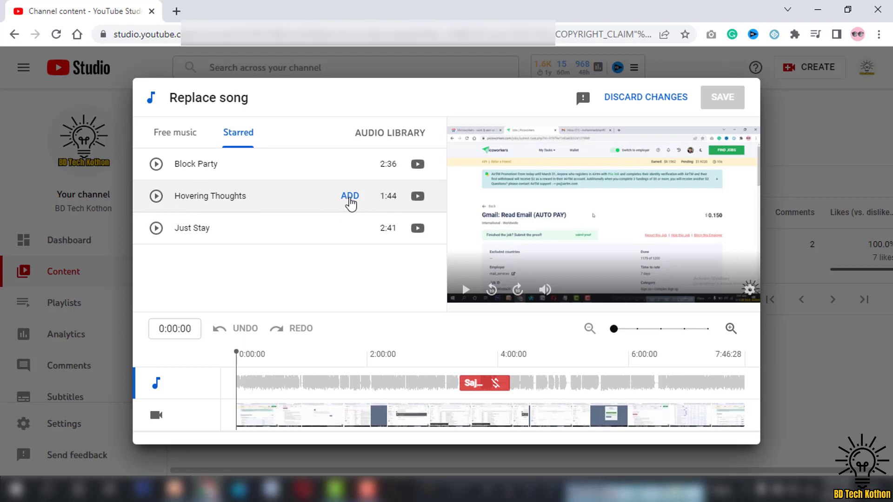
left_click(350, 196)
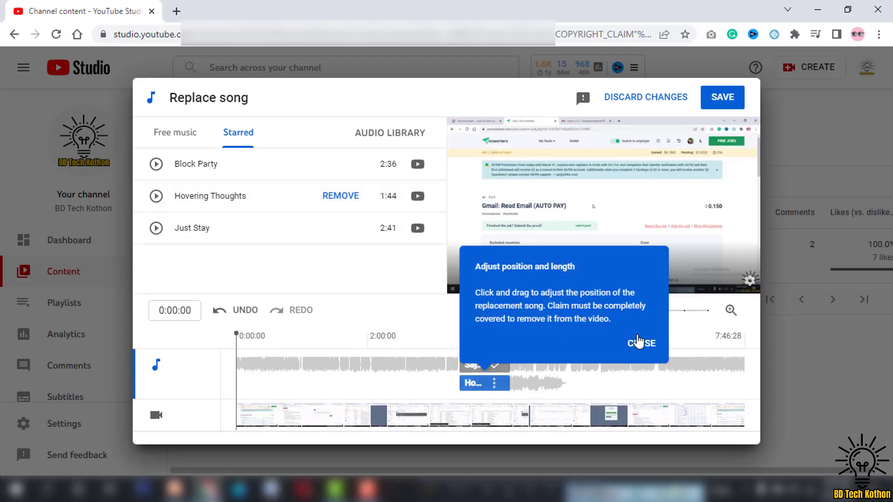
Dismiss the position and length tip and inspect the options of the Hovering Thoughts clip on the timeline
left_click(641, 343)
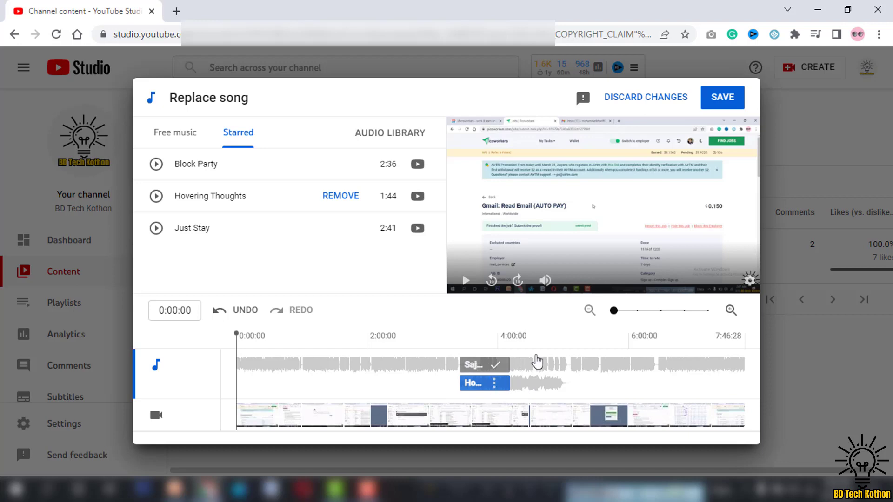
mouse_move(486, 369)
left_click(494, 386)
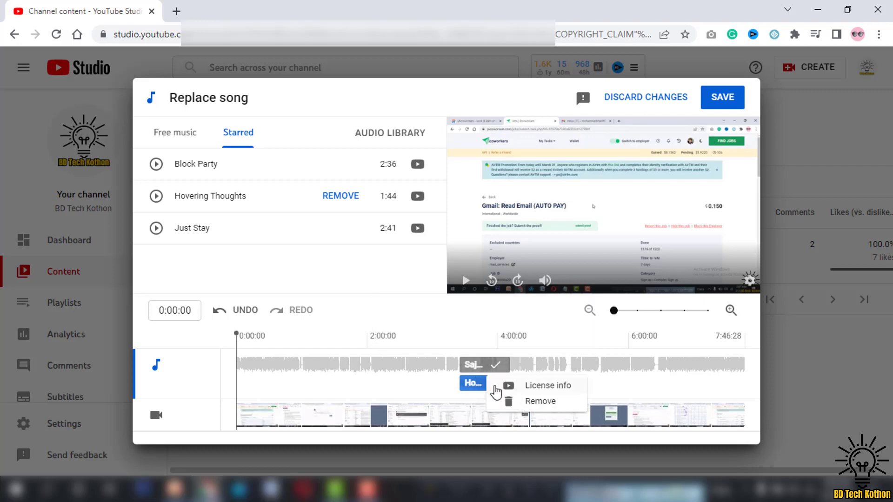
left_click(463, 400)
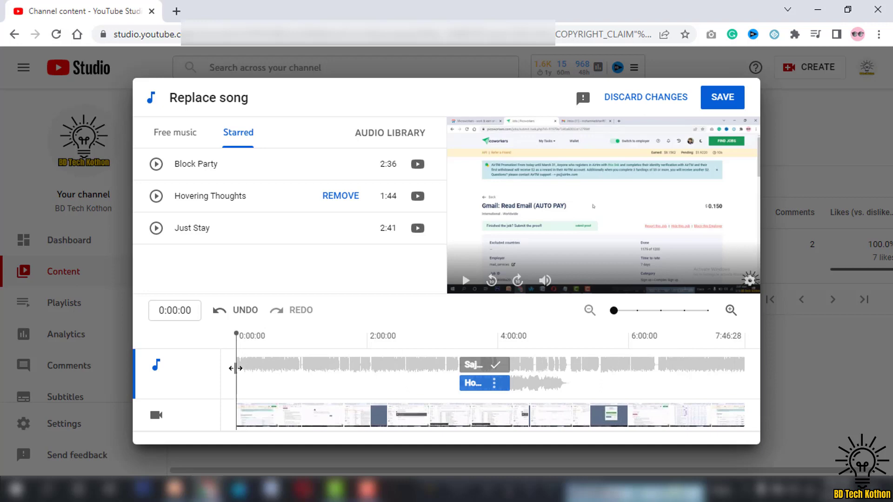
Preview the video from the start of the claimed segment with the replacement song, and check a point near the segment's end
left_click_drag(238, 366, 458, 385)
left_click(465, 280)
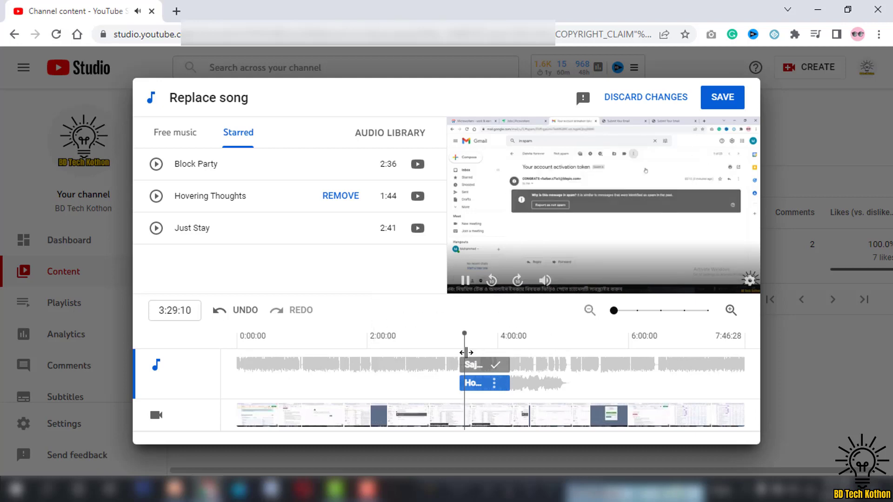
left_click(465, 281)
left_click(498, 368)
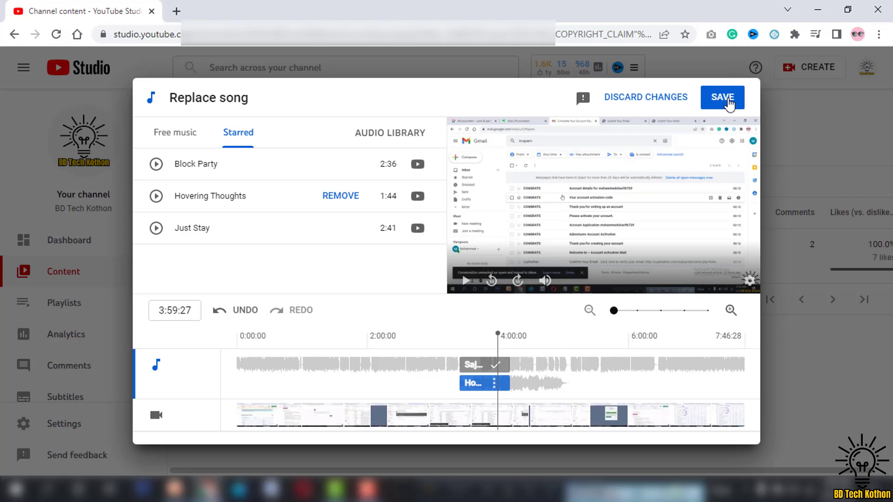
Save and confirm the song replacement, and check the video's restriction status in the channel content list
left_click(728, 103)
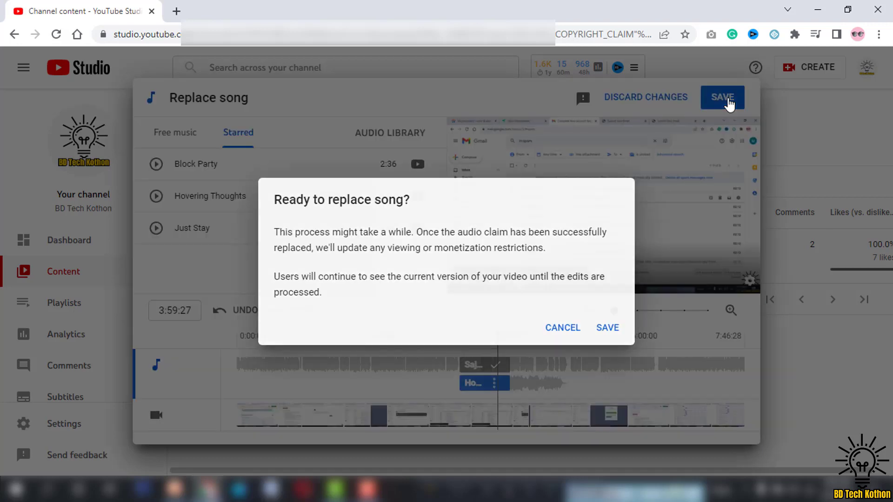
left_click(612, 329)
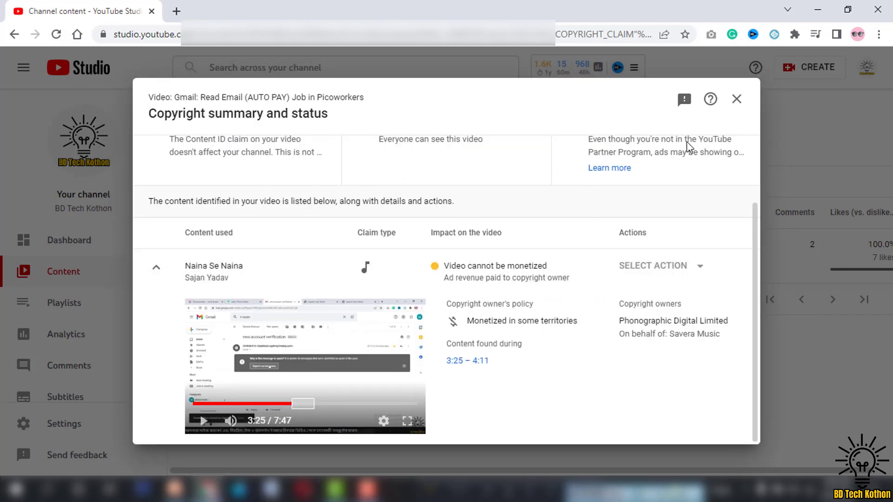
left_click(735, 100)
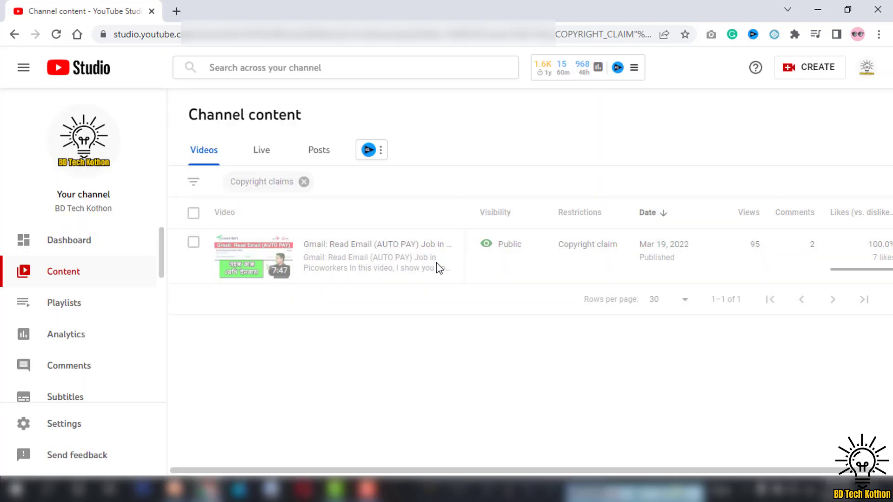
mouse_move(576, 264)
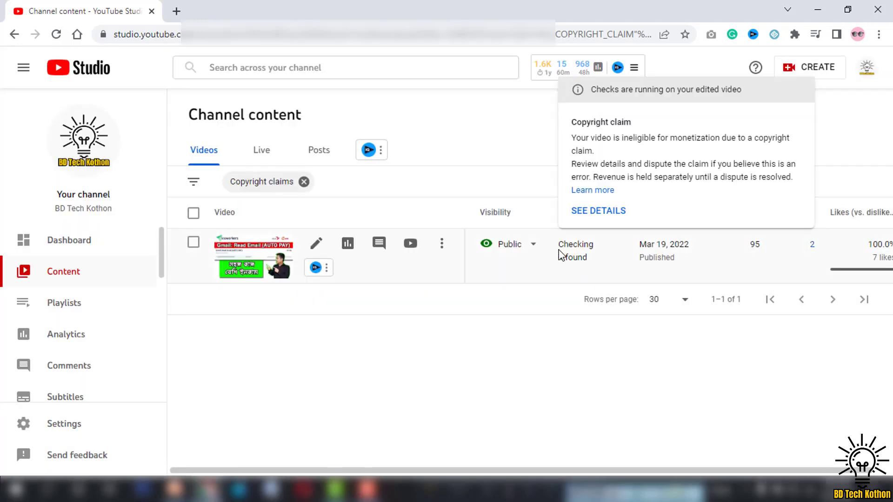